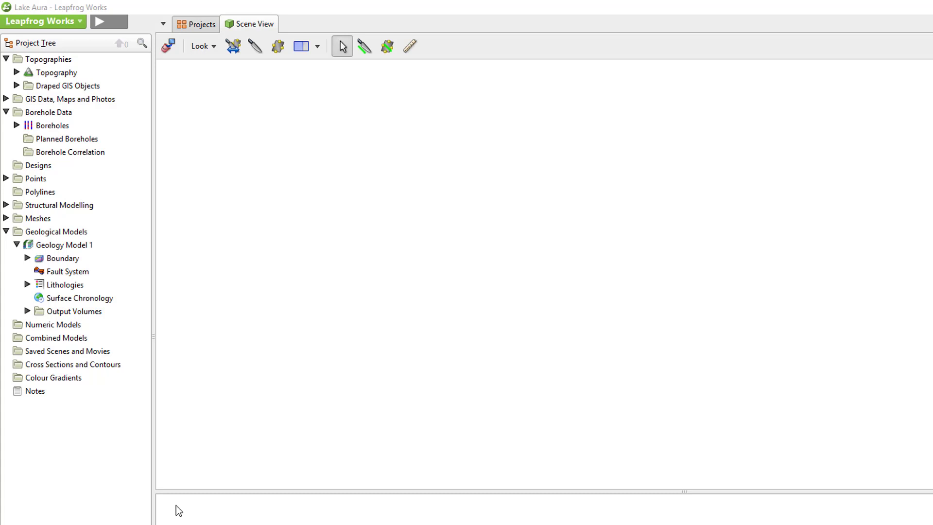
- Show Geology Model 1's Boundary as a grey 3D block in the scene and rotate the view
{"action": "left_click_drag", "start_coordinate": [68, 264], "coordinate": [370, 296]}
{"action": "left_click_drag", "start_coordinate": [720, 325], "coordinate": [466, 325]}
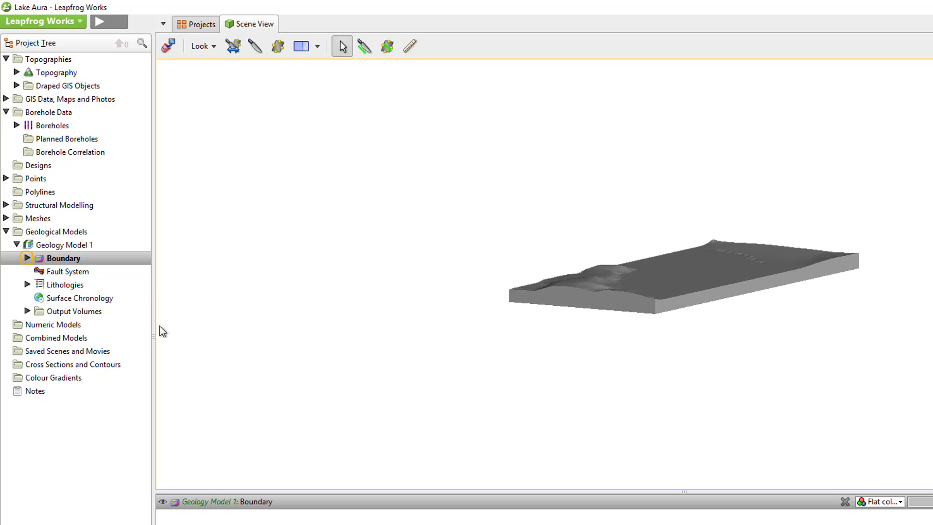
- Expand the Boundary node to list Geology Model 1 Extents and Topography
{"action": "left_click", "coordinate": [27, 258]}
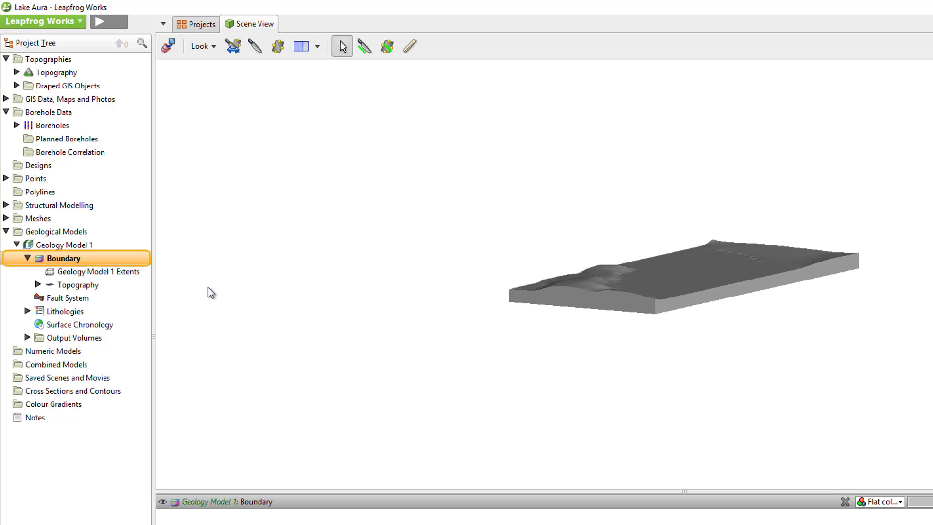
{"action": "double_click", "coordinate": [118, 262]}
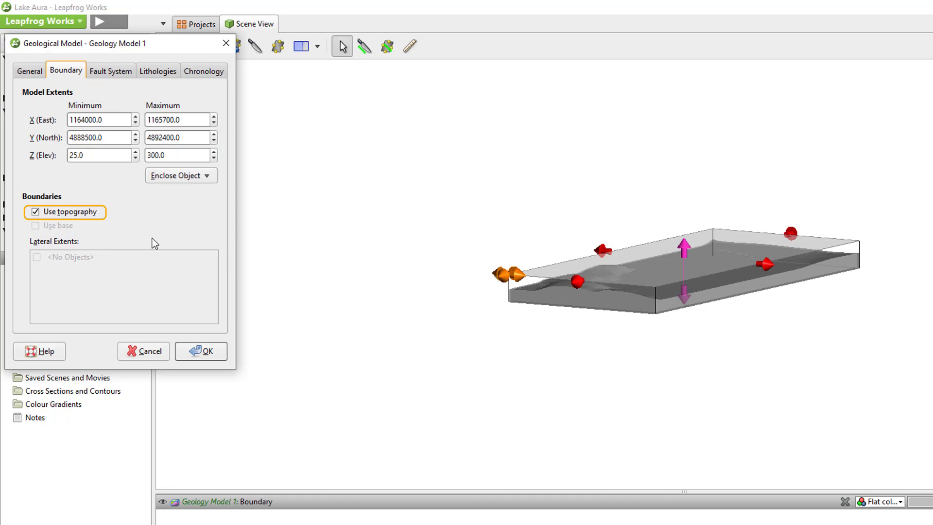
{"action": "left_click", "coordinate": [35, 212]}
{"action": "left_click", "coordinate": [35, 213]}
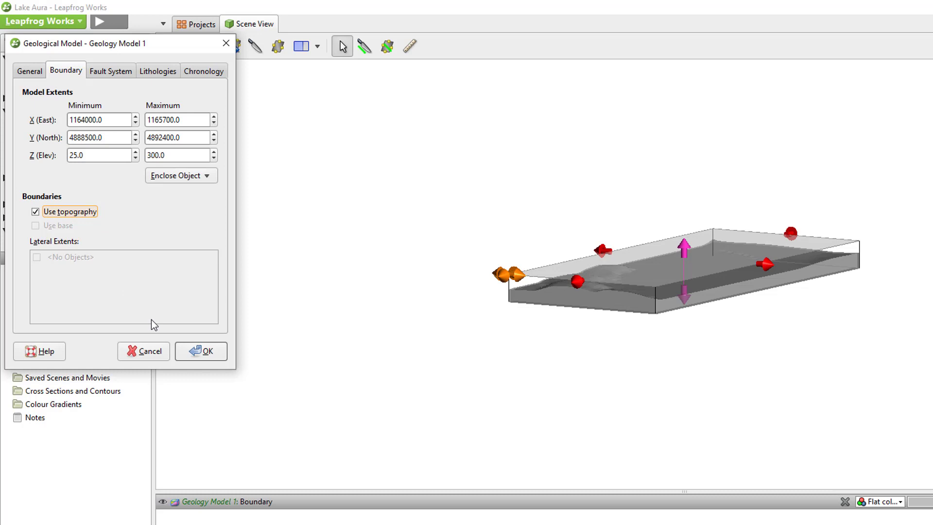
{"action": "left_click", "coordinate": [150, 350]}
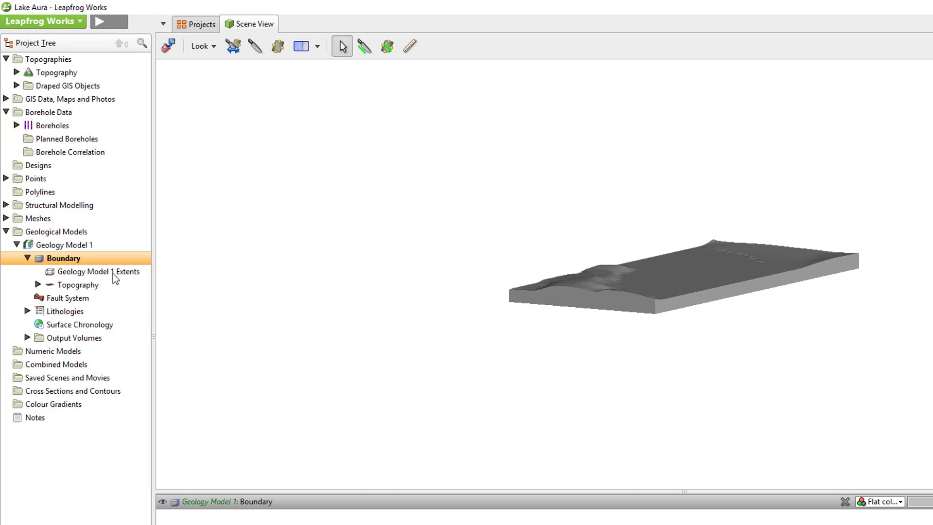
{"action": "right_click", "coordinate": [99, 260]}
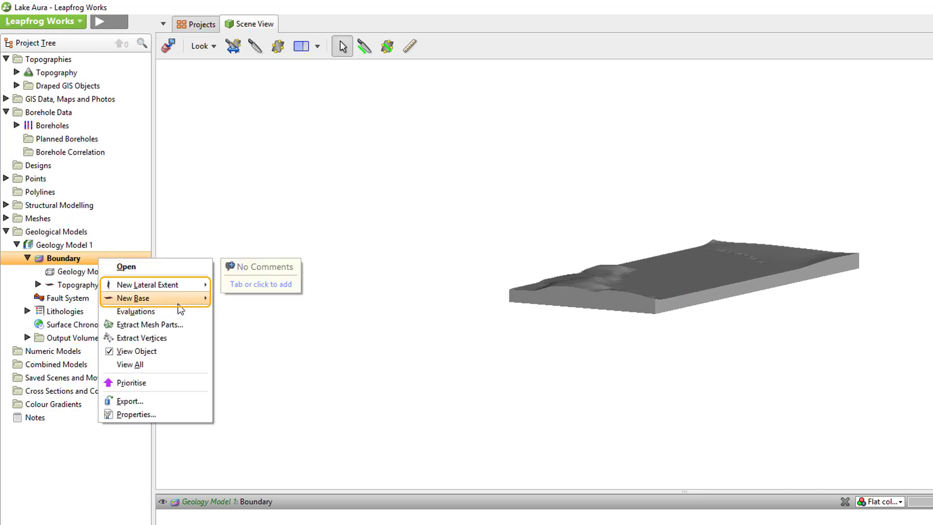
{"action": "mouse_move", "coordinate": [185, 298]}
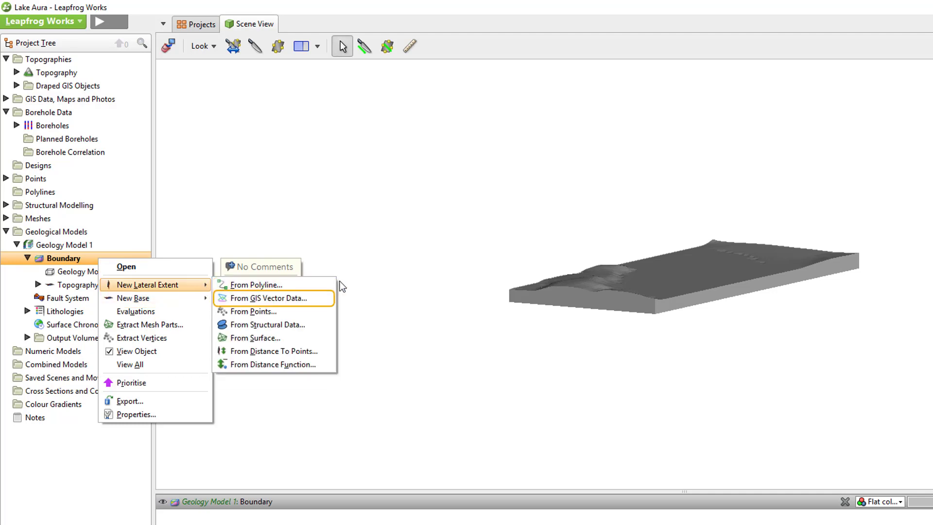
{"action": "key", "text": "Down"}
{"action": "key", "text": "Down"}
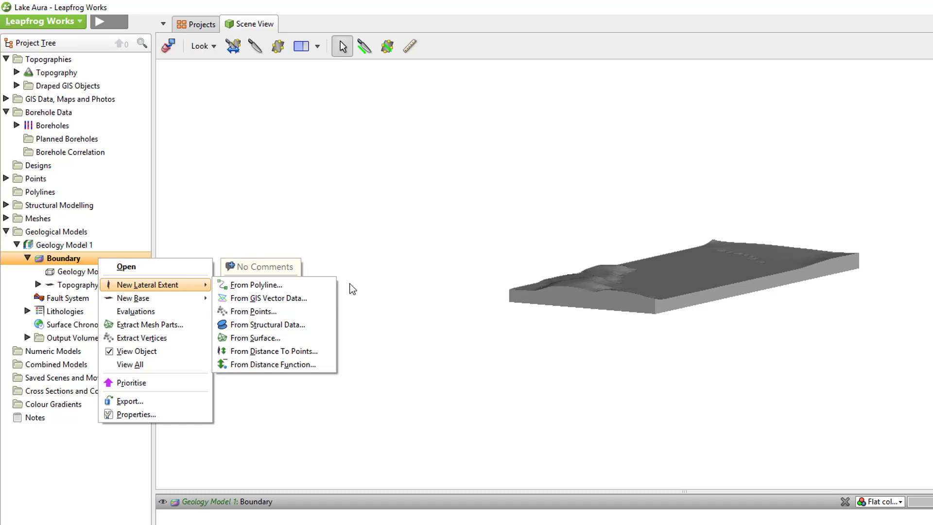
{"action": "left_click", "coordinate": [352, 288]}
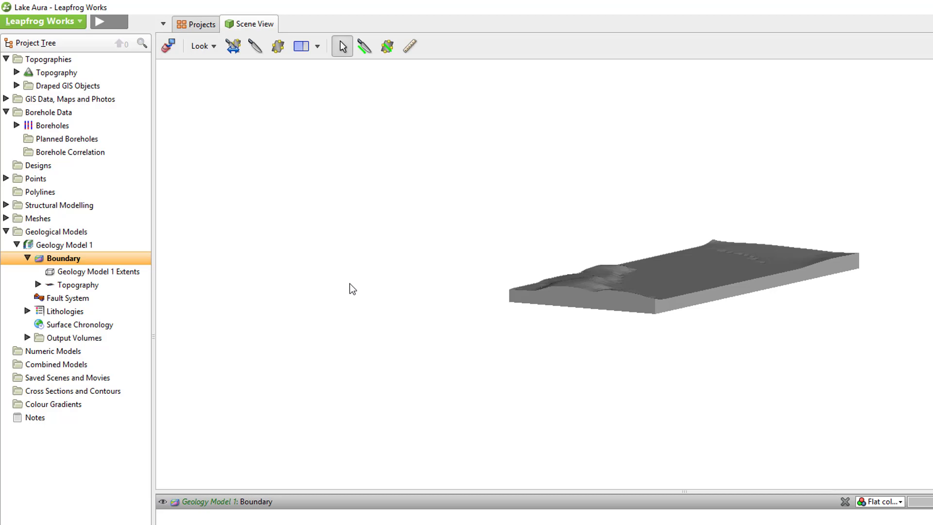
- Add a Vertical Wall lateral extent built from the Boundary GIS line and inspect the trimmed block
{"action": "right_click", "coordinate": [145, 263]}
{"action": "mouse_move", "coordinate": [233, 285]}
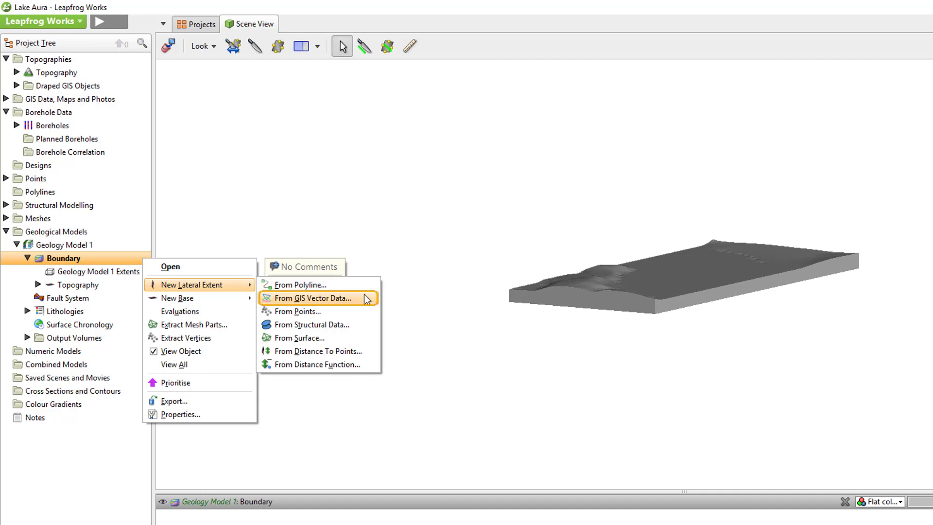
{"action": "left_click", "coordinate": [365, 298]}
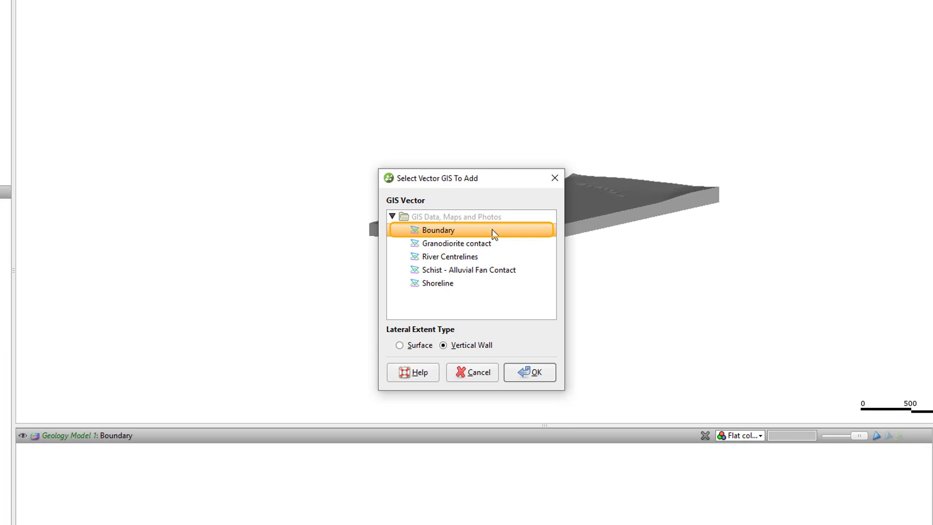
{"action": "key", "text": "Tab"}
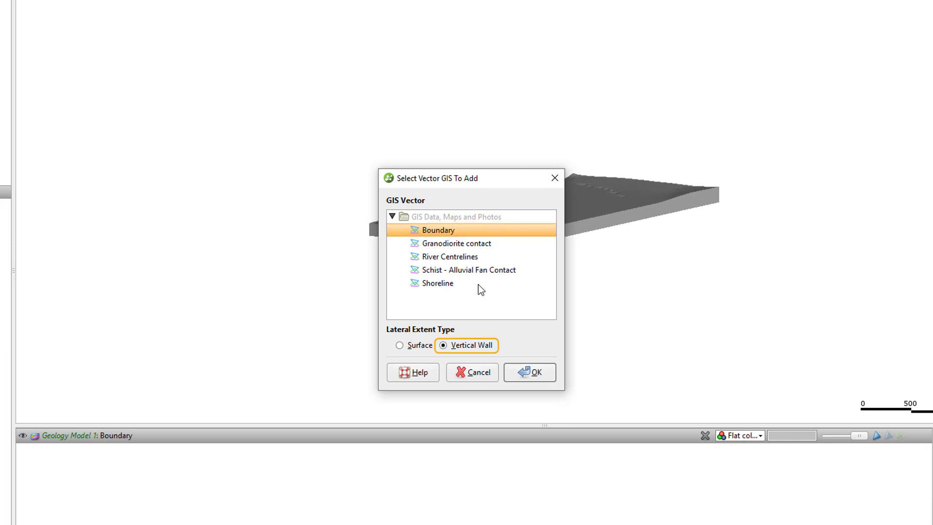
{"action": "left_click", "coordinate": [484, 345]}
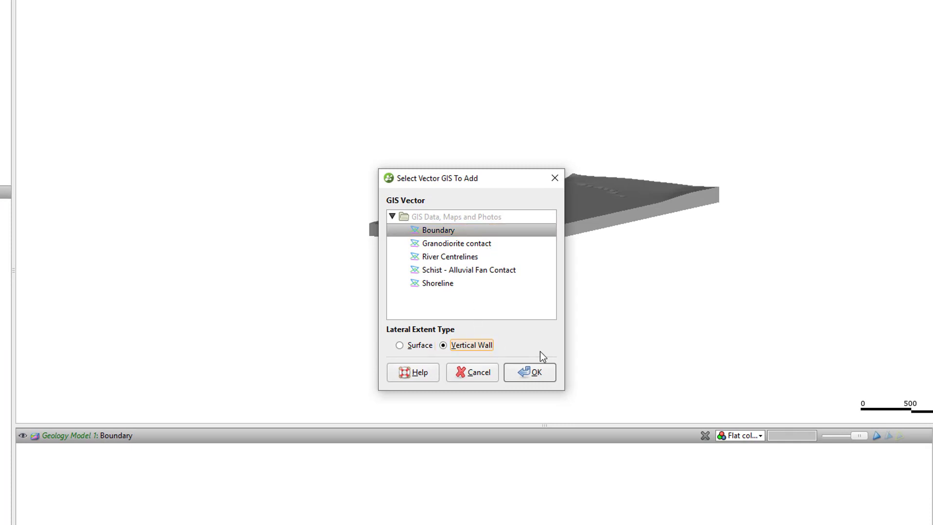
{"action": "left_click", "coordinate": [535, 372]}
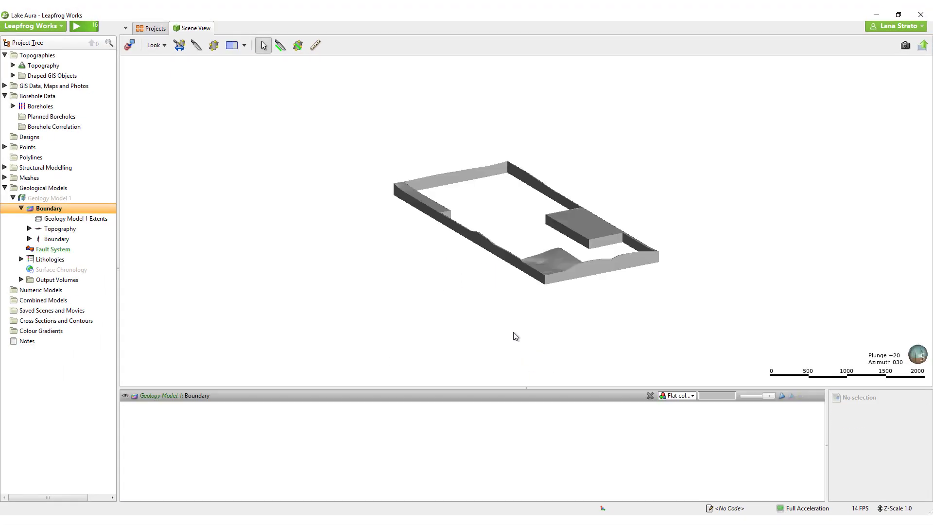
{"action": "left_click_drag", "start_coordinate": [532, 301], "coordinate": [364, 260]}
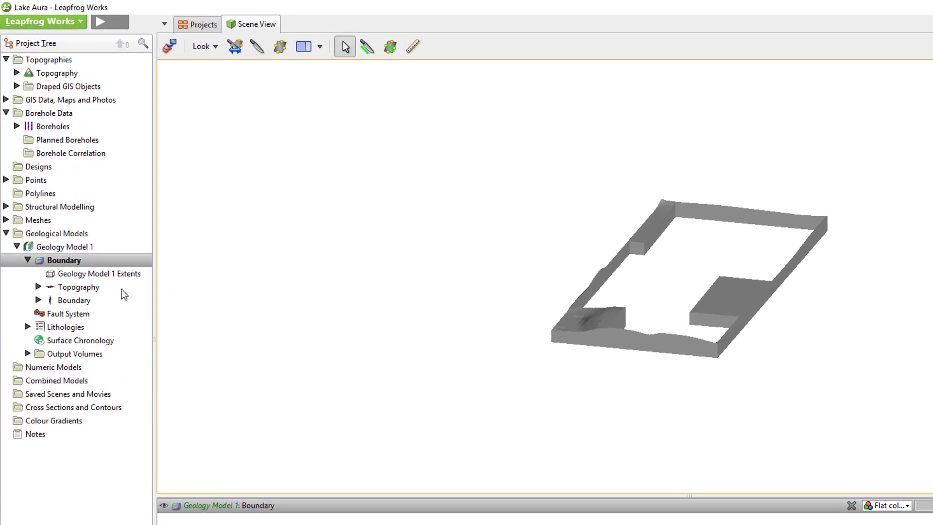
- Swap Inside on the Boundary lateral extent and rotate to check the trimmed block
{"action": "right_click", "coordinate": [99, 304]}
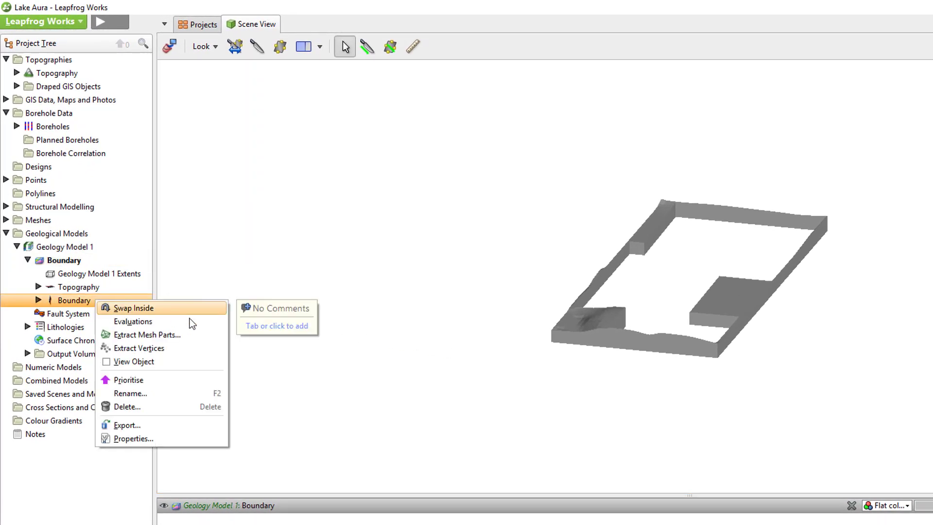
{"action": "left_click", "coordinate": [225, 311]}
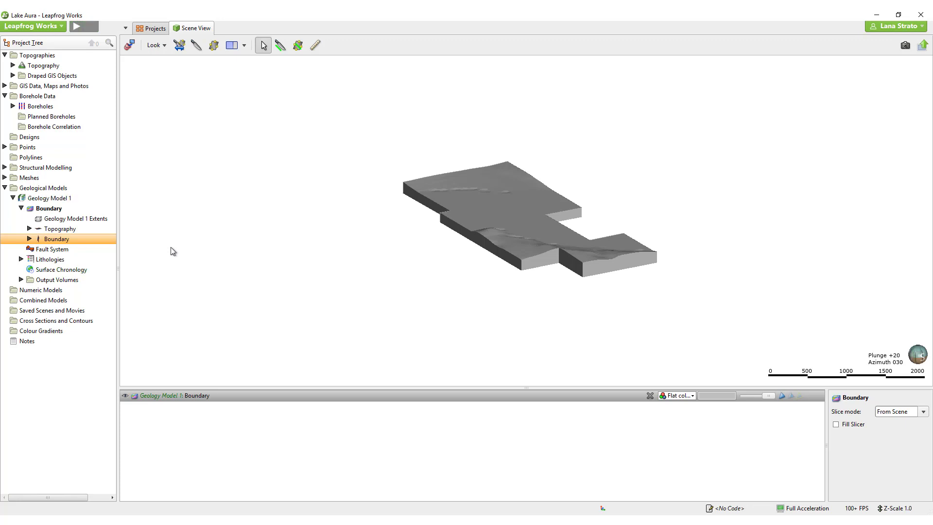
{"action": "left_click_drag", "start_coordinate": [541, 275], "coordinate": [377, 248]}
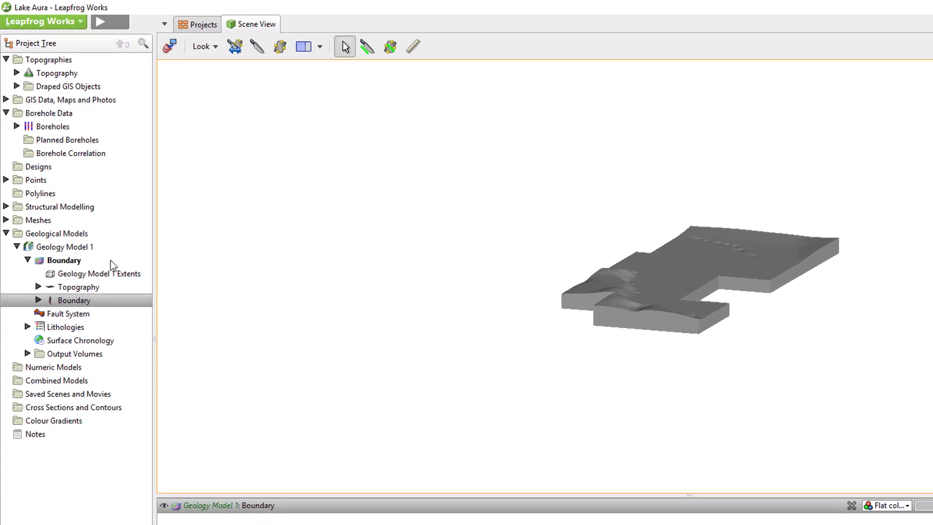
- Review Geology Model 1's boundary settings with the GIS Boundary lateral extent, then cancel unchanged
{"action": "double_click", "coordinate": [111, 263]}
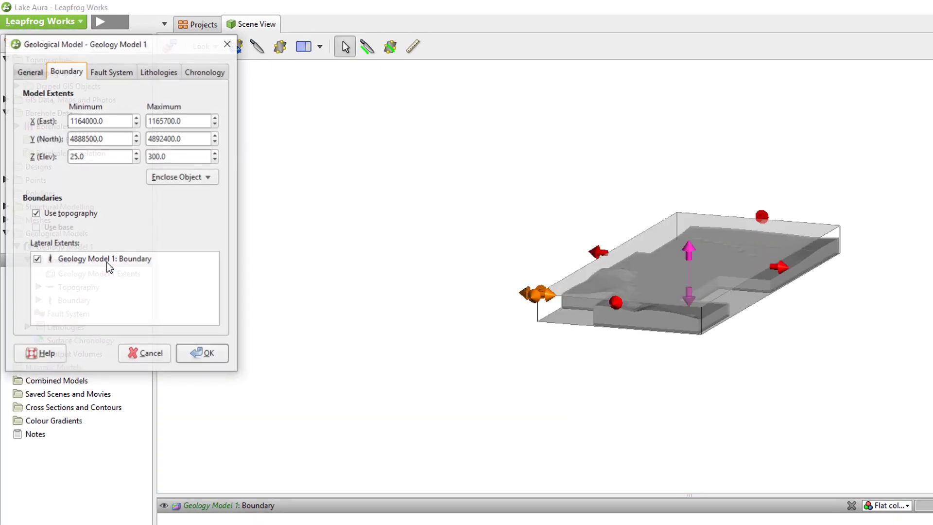
{"action": "left_click", "coordinate": [38, 263]}
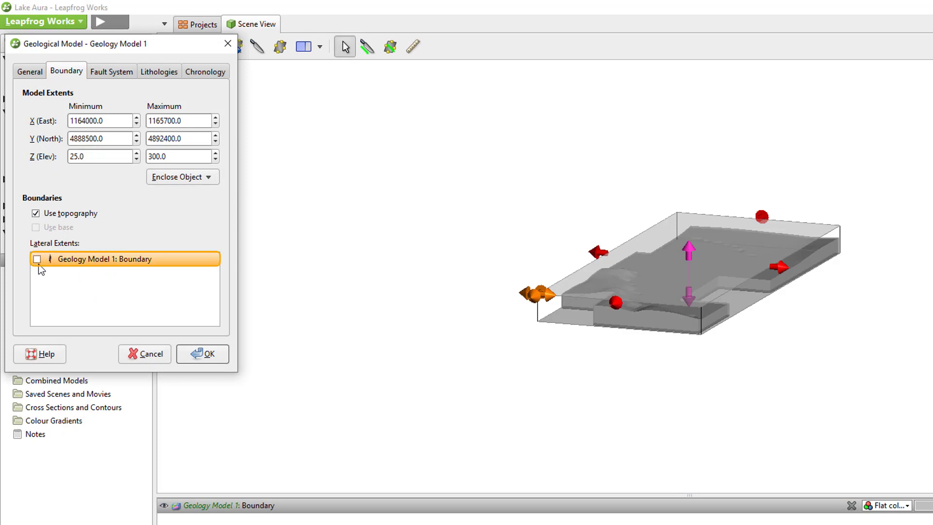
{"action": "left_click", "coordinate": [146, 353]}
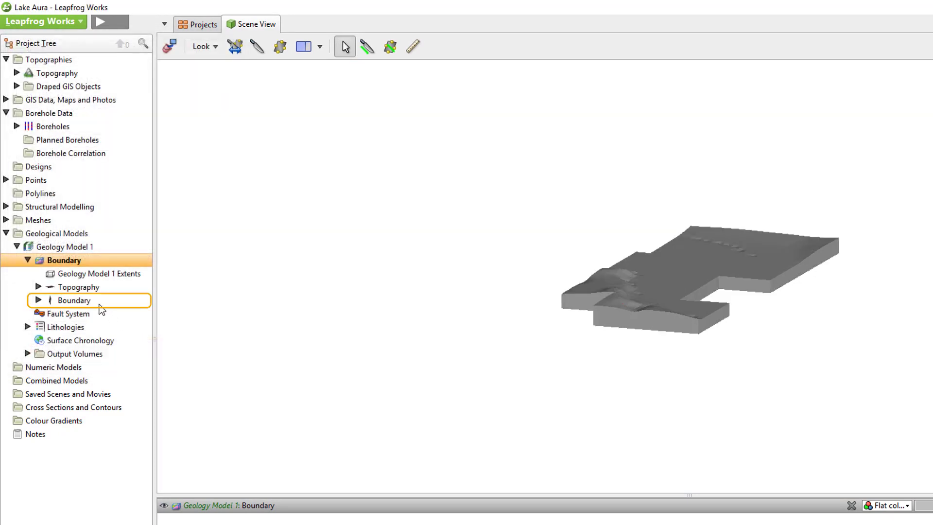
- Check the boundary surface and Fault System context menus without deleting anything
{"action": "right_click", "coordinate": [97, 306]}
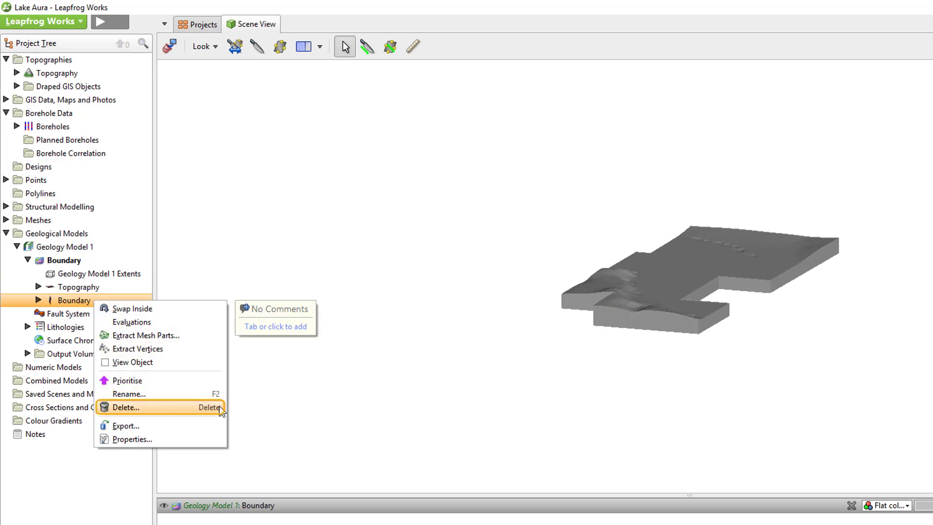
{"action": "left_click", "coordinate": [256, 403]}
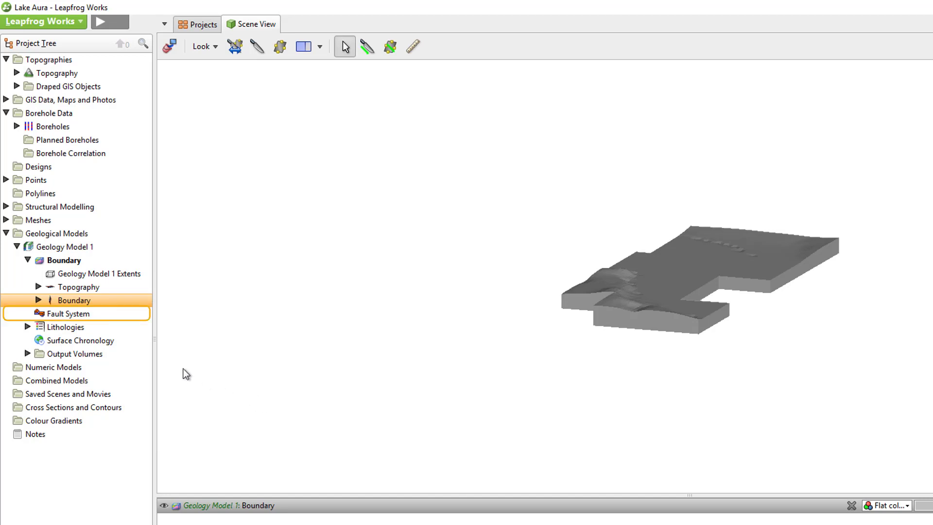
{"action": "right_click", "coordinate": [110, 319]}
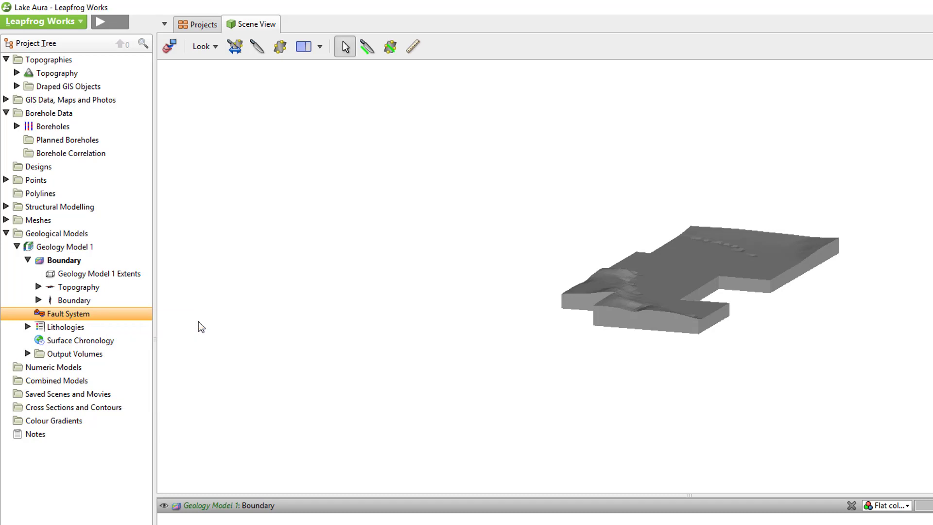
{"action": "left_click", "coordinate": [199, 323]}
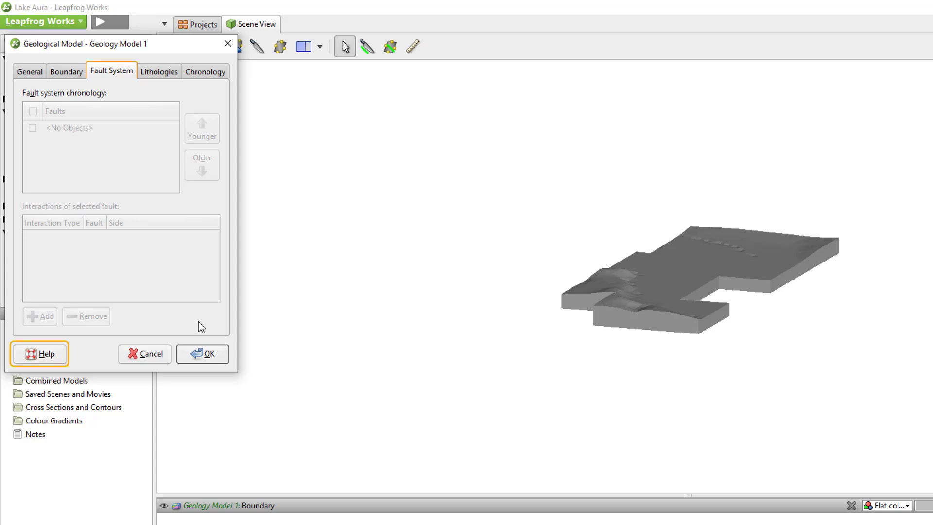
{"action": "left_click", "coordinate": [207, 354]}
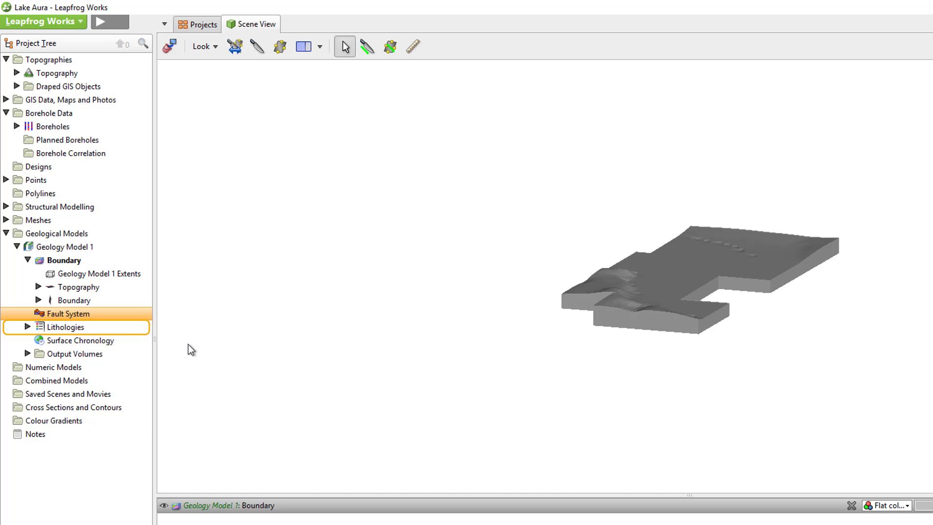
- Trace Lithologies to the Grp_lith column and review its codes, alluvium through water
{"action": "left_click", "coordinate": [28, 327]}
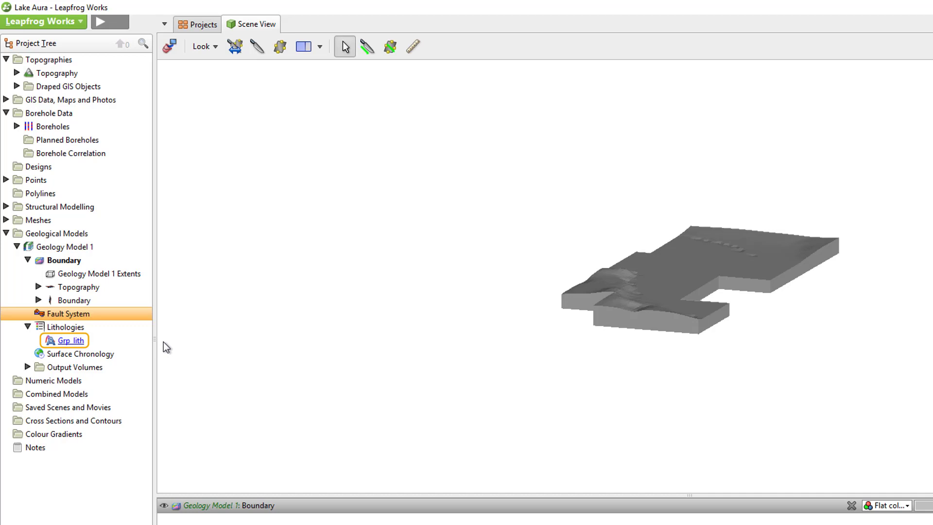
{"action": "left_click", "coordinate": [78, 341]}
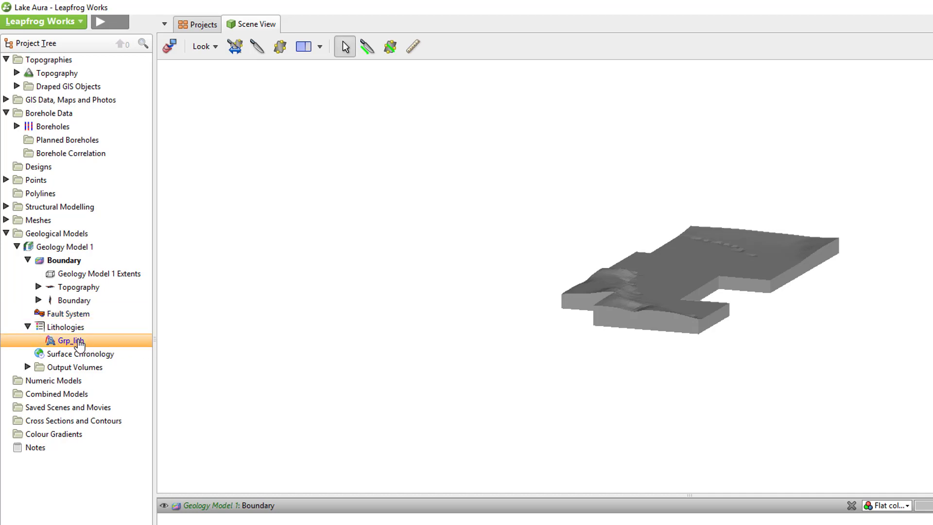
{"action": "left_click", "coordinate": [77, 342]}
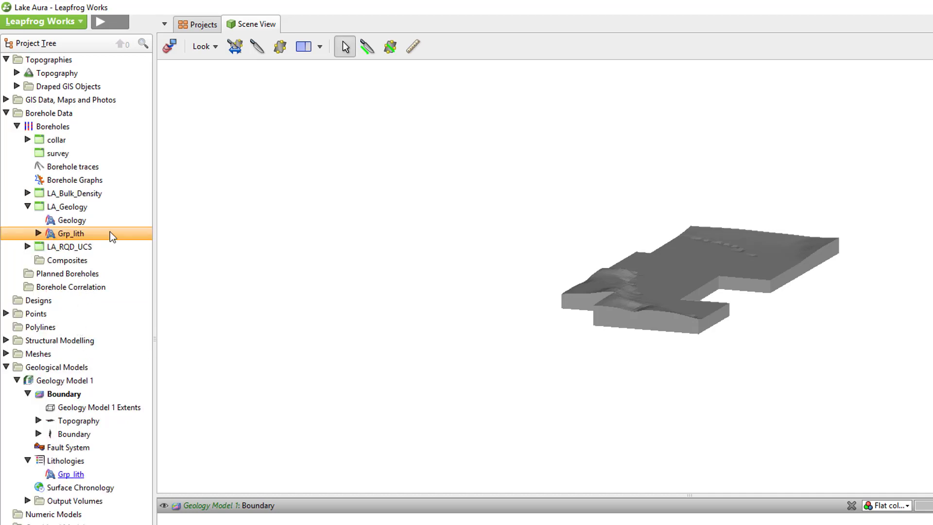
{"action": "left_click", "coordinate": [17, 127]}
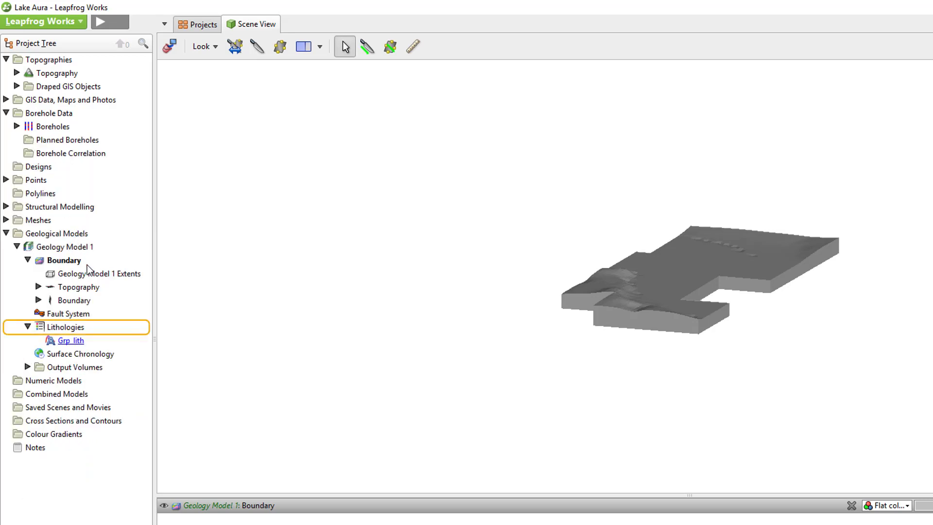
{"action": "double_click", "coordinate": [82, 328]}
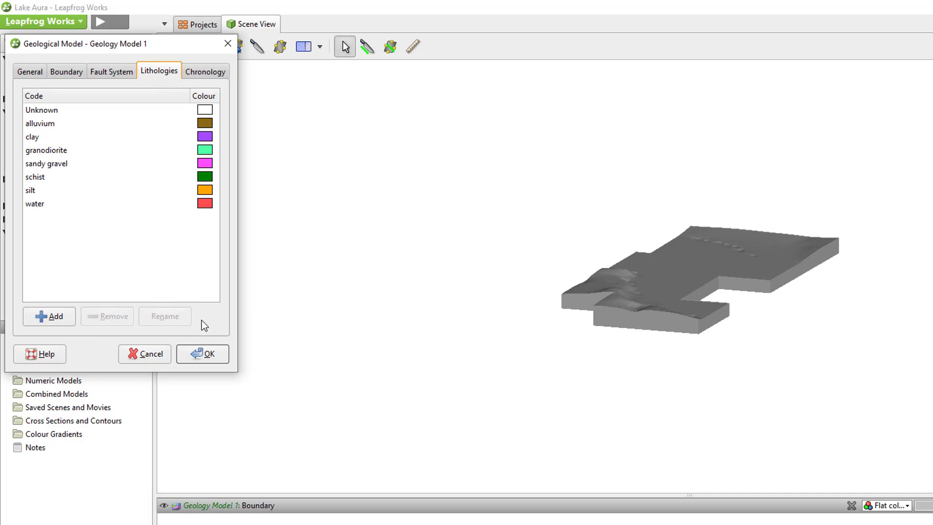
{"action": "left_click", "coordinate": [190, 346]}
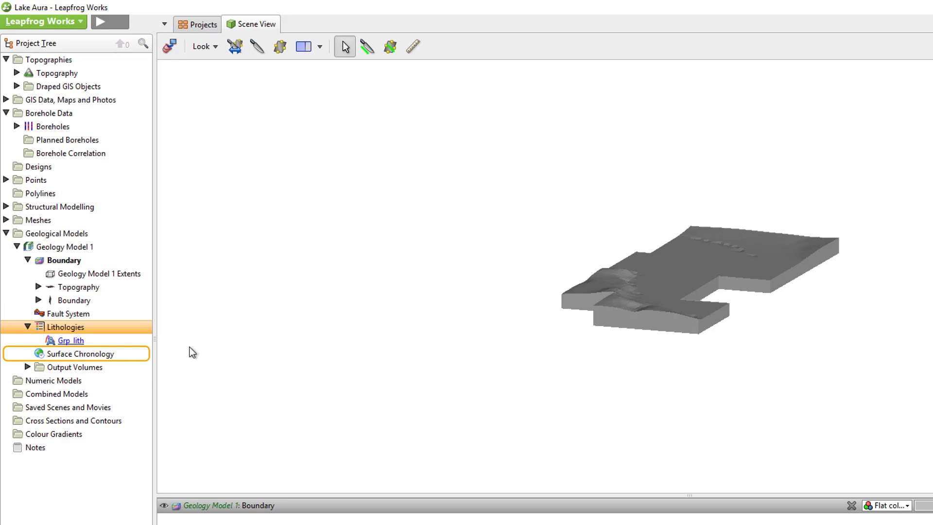
{"action": "right_click", "coordinate": [114, 354]}
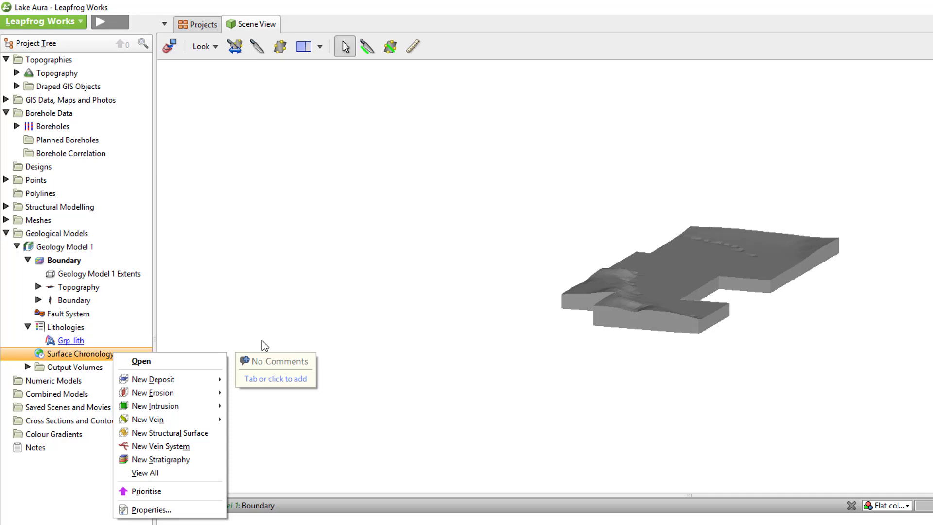
{"action": "key", "text": "Down"}
{"action": "key", "text": "Down"}
{"action": "key", "text": "Down"}
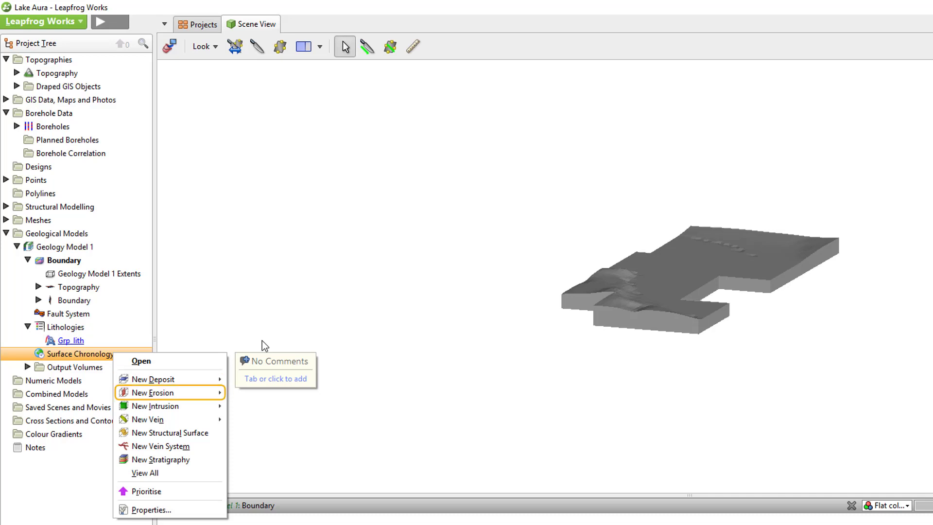
{"action": "key", "text": "Down"}
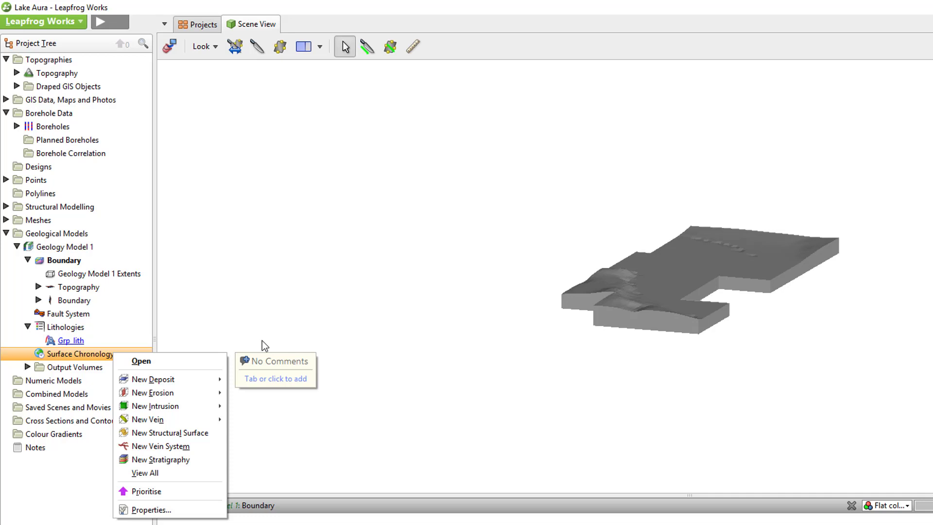
{"action": "key", "text": "Escape"}
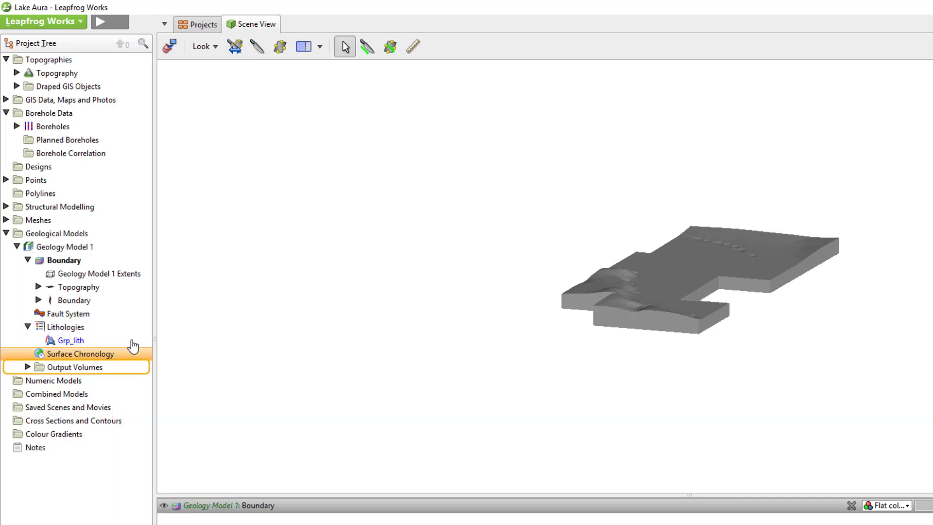
- Expand Output Volumes under Geology Model 1 to show its single Unknown volume
{"action": "left_click", "coordinate": [102, 370]}
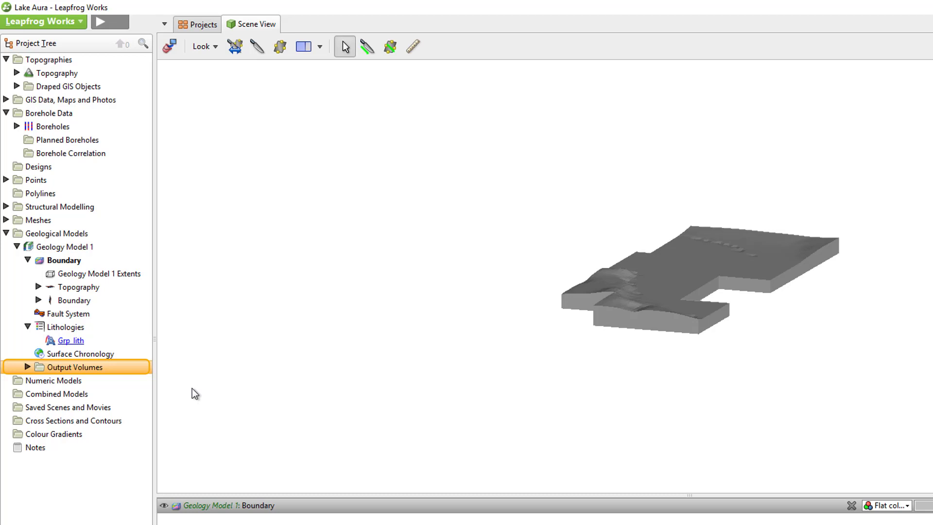
{"action": "left_click", "coordinate": [27, 367]}
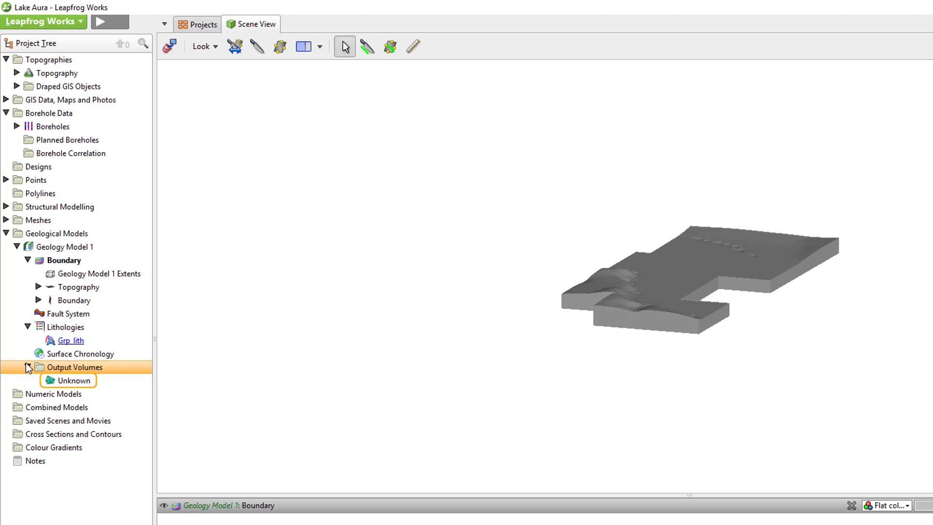